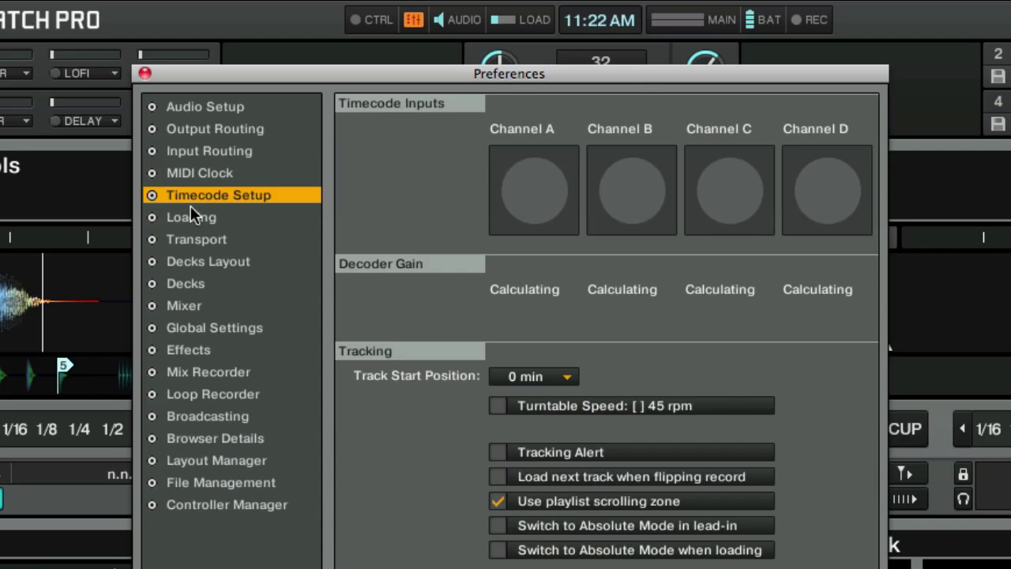
Step: Look through the preference pages from Transport to Controller Manager, plus Output Routing and MIDI Clock
left_click(188, 239)
left_click(187, 261)
left_click(183, 305)
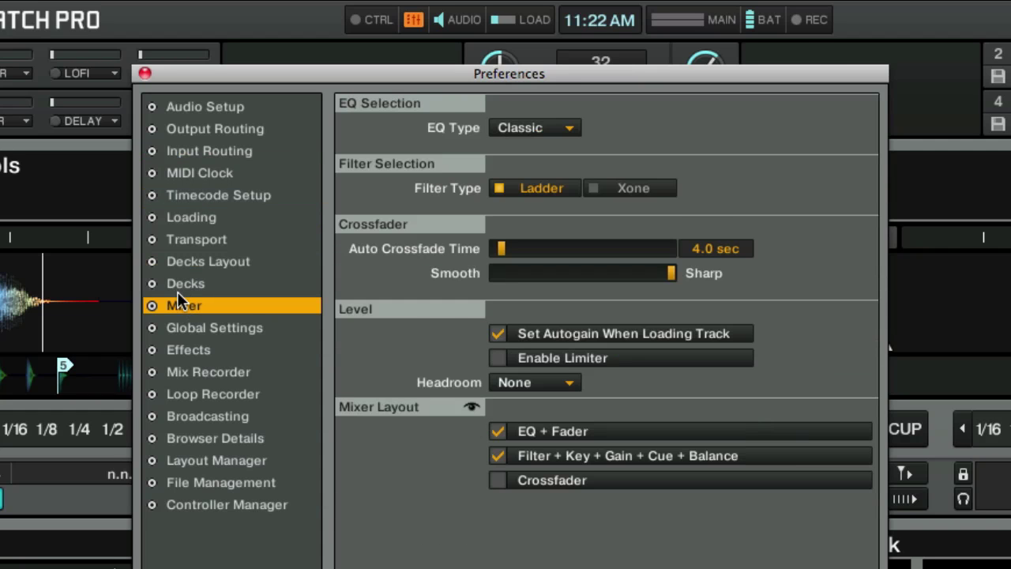
left_click(178, 290)
left_click(182, 347)
left_click(198, 370)
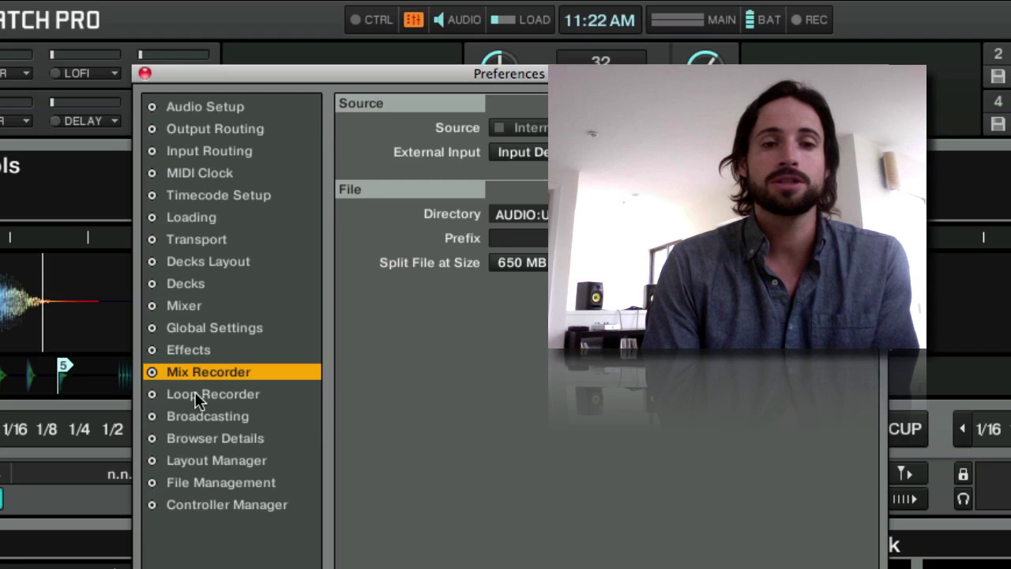
left_click(194, 393)
left_click(191, 438)
left_click(193, 482)
left_click(196, 504)
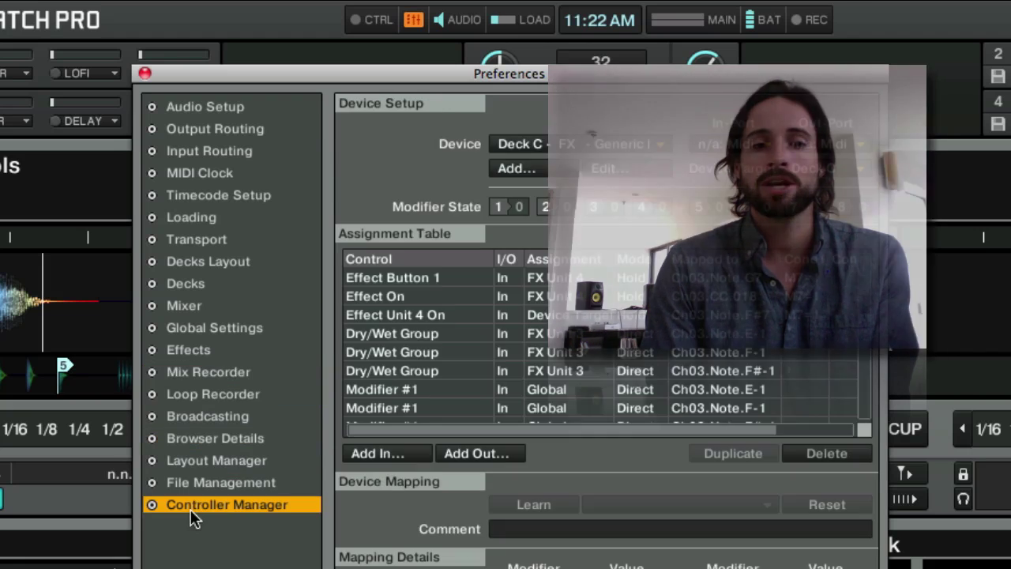
left_click(191, 461)
left_click(221, 138)
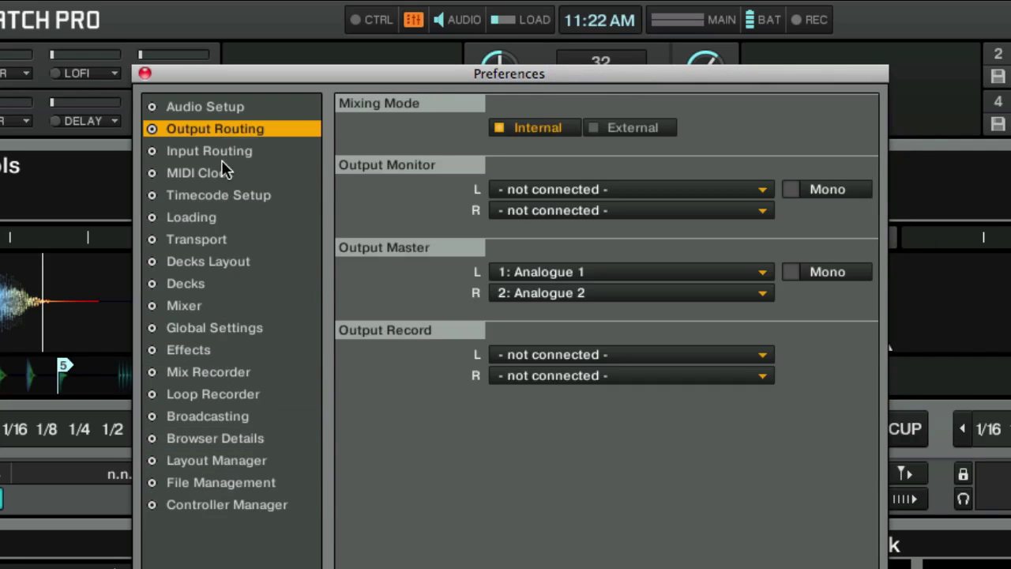
left_click(220, 174)
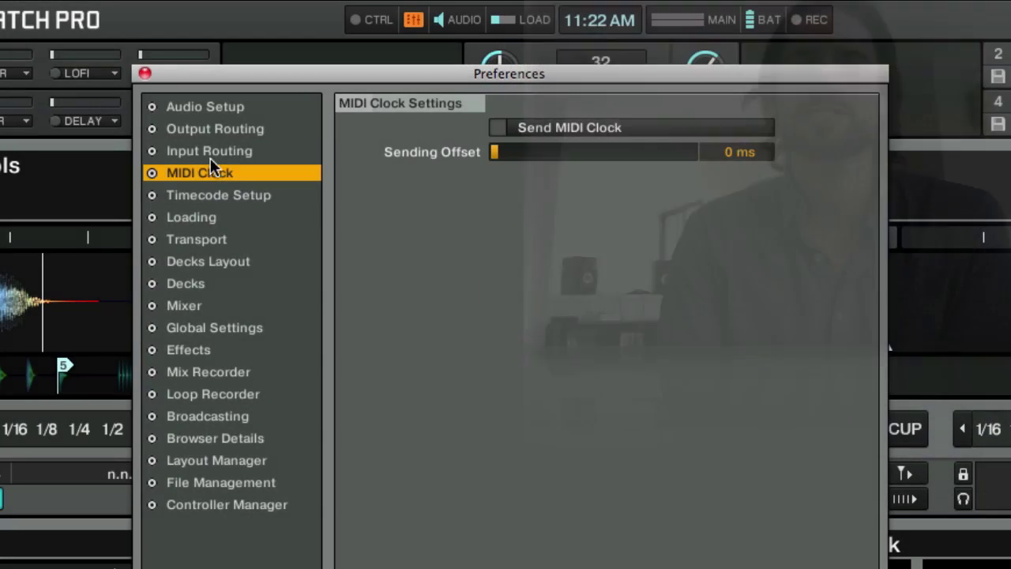
Step: In the Audio Setup preferences, try latencies such as 3776 and 320, and settle on a latency of 512
left_click(213, 107)
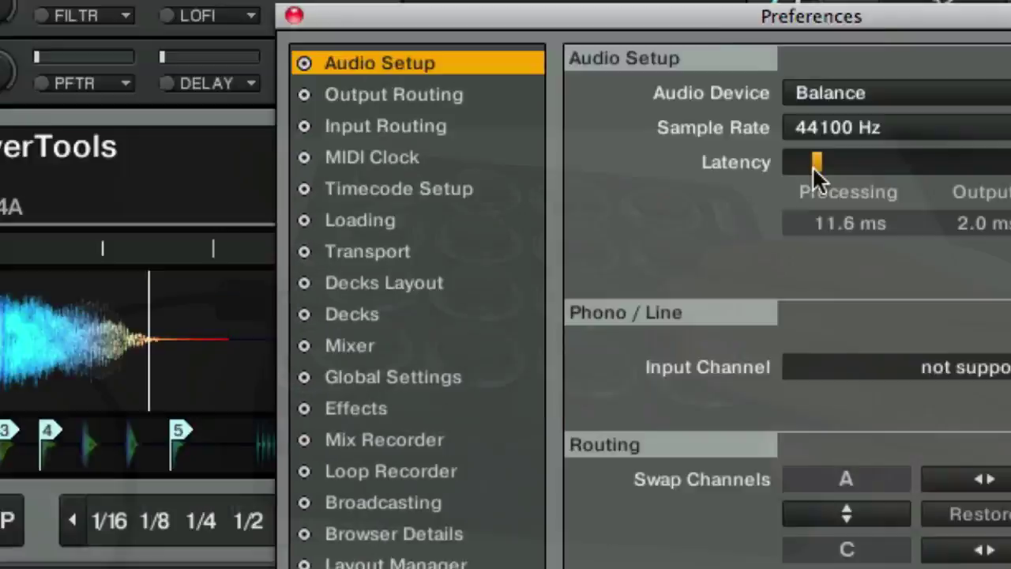
left_click_drag(815, 167, 740, 494)
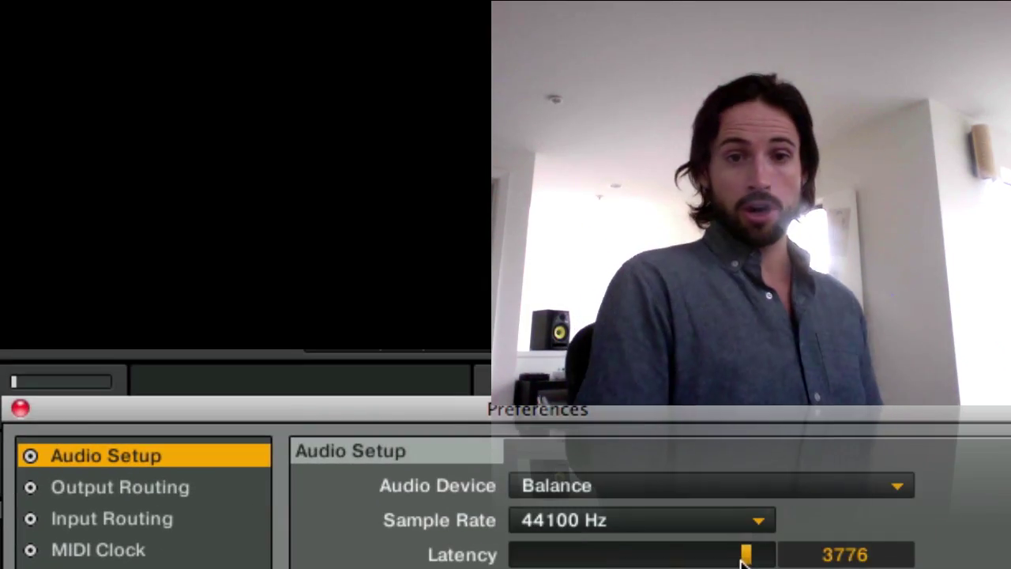
left_click_drag(745, 553, 536, 560)
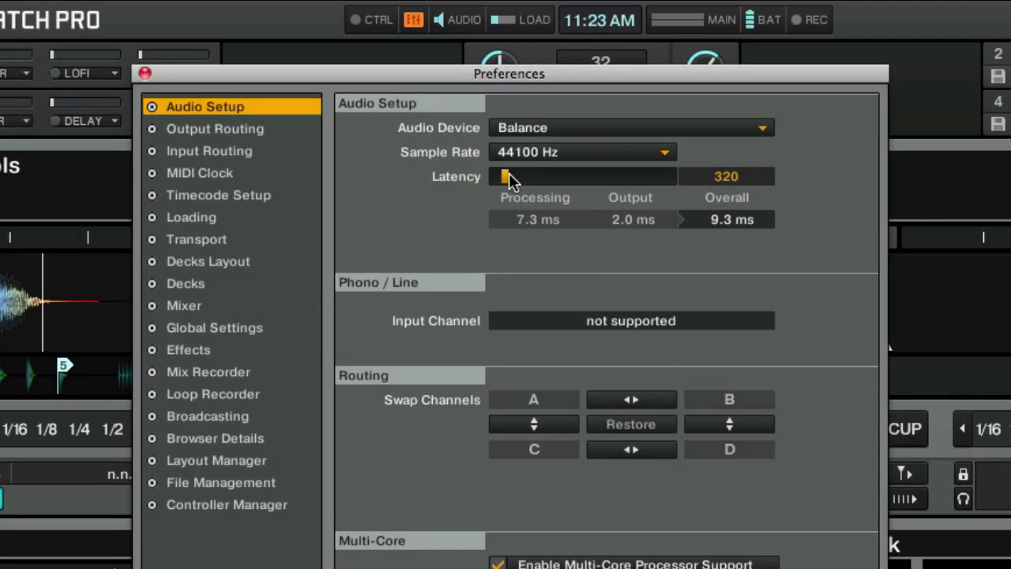
left_click_drag(509, 180, 517, 175)
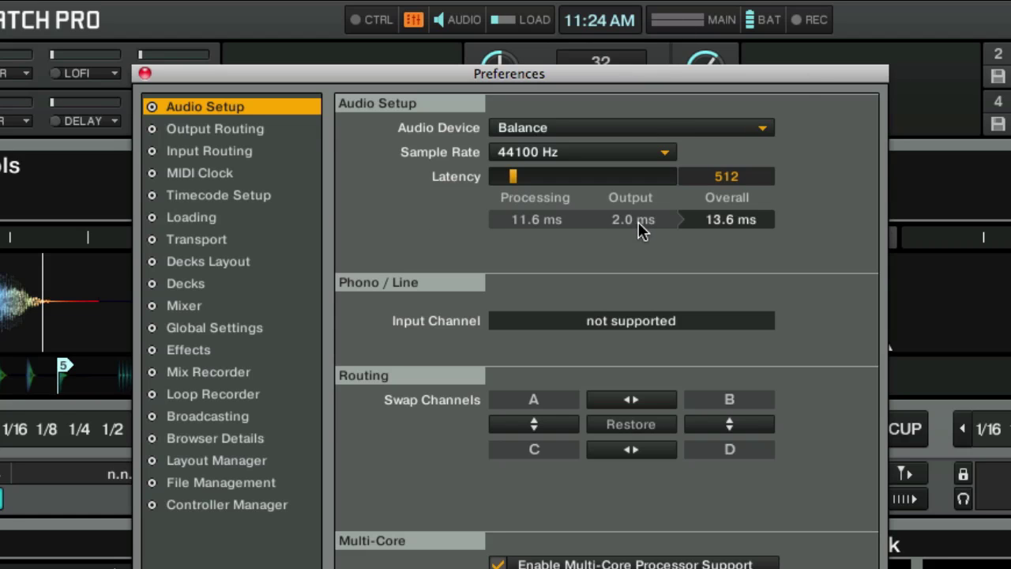
Step: Show the Loading preferences beside the decks and load "The More I Want - Eivissa Edit" into deck A
left_click(171, 216)
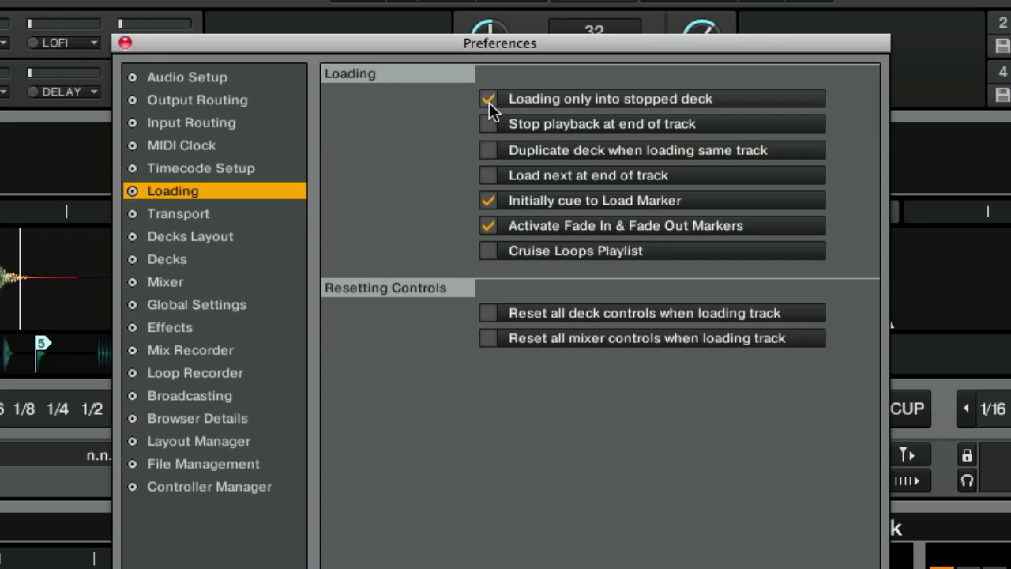
left_click_drag(474, 49, 990, 59)
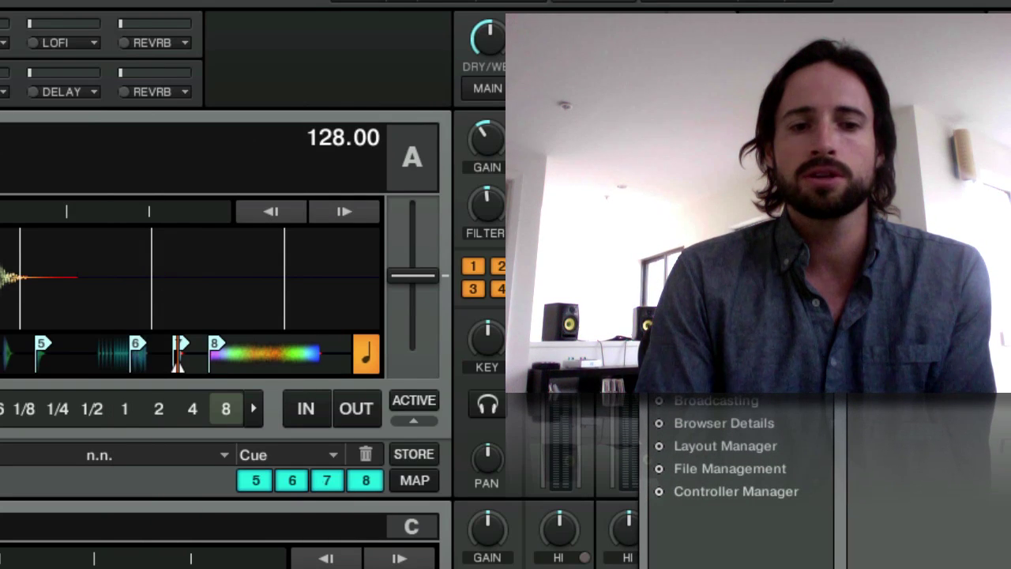
left_click_drag(2, 458, 70, 364)
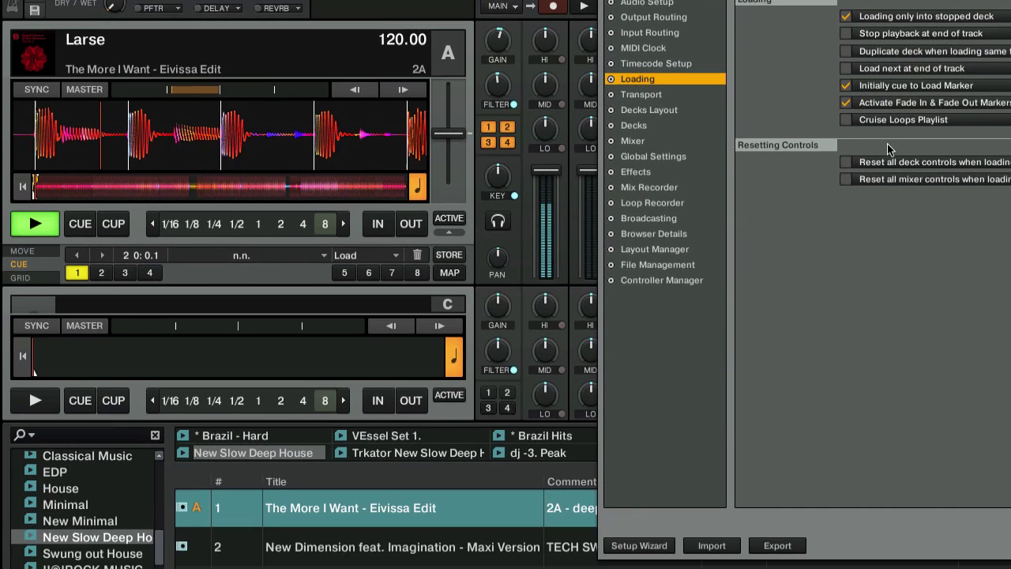
Step: Disable "Loading only into stopped deck" and load "New Dimension feat. Imagination - Maxi Version" onto the playing deck A
left_click(846, 16)
left_click(351, 546)
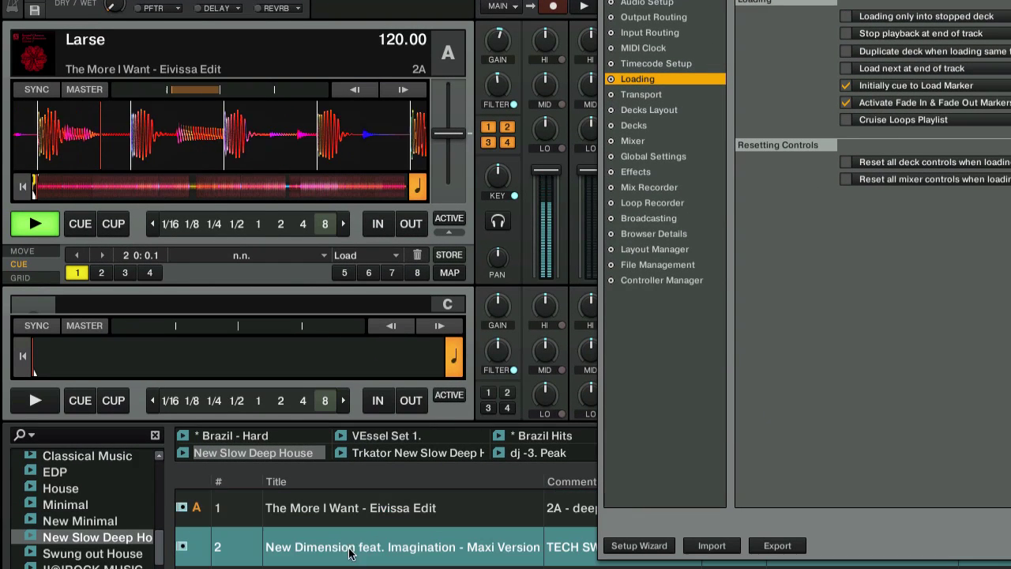
left_click_drag(350, 553, 271, 165)
left_click(43, 226)
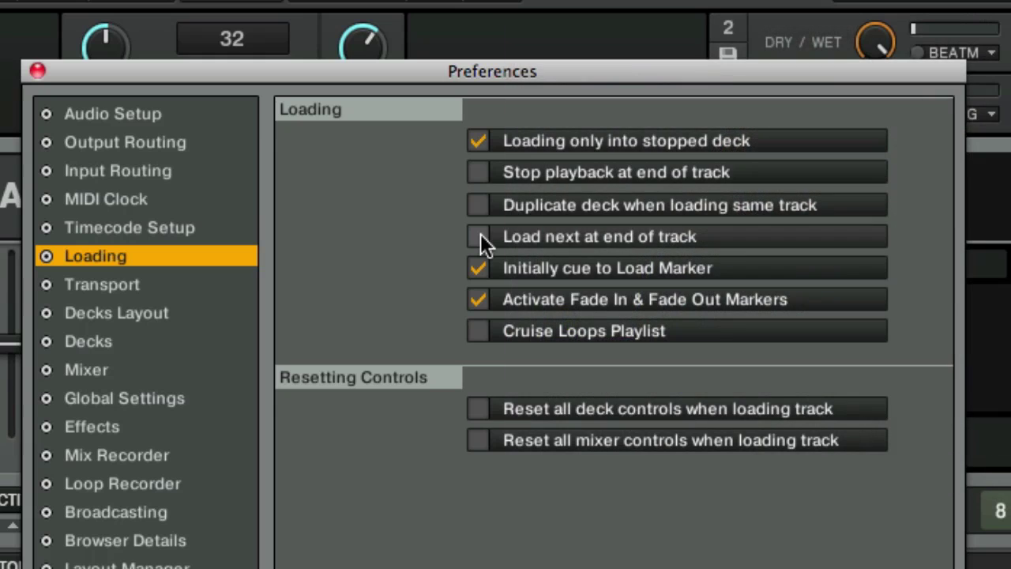
Step: Try the "Stop playback at end of track" option with the Preferences window moved clear of deck A
left_click(478, 177)
left_click(478, 178)
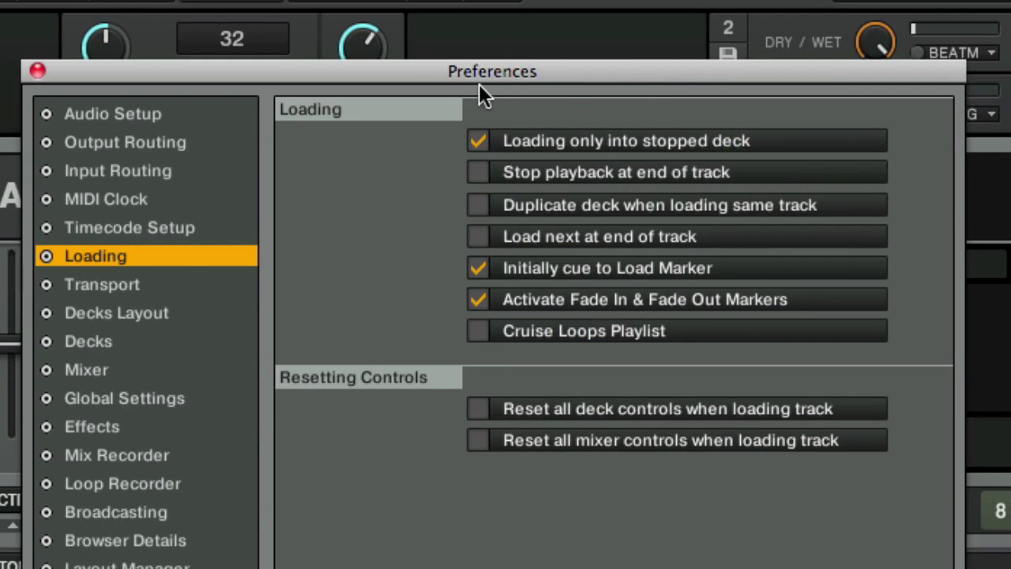
left_click_drag(479, 83, 672, 54)
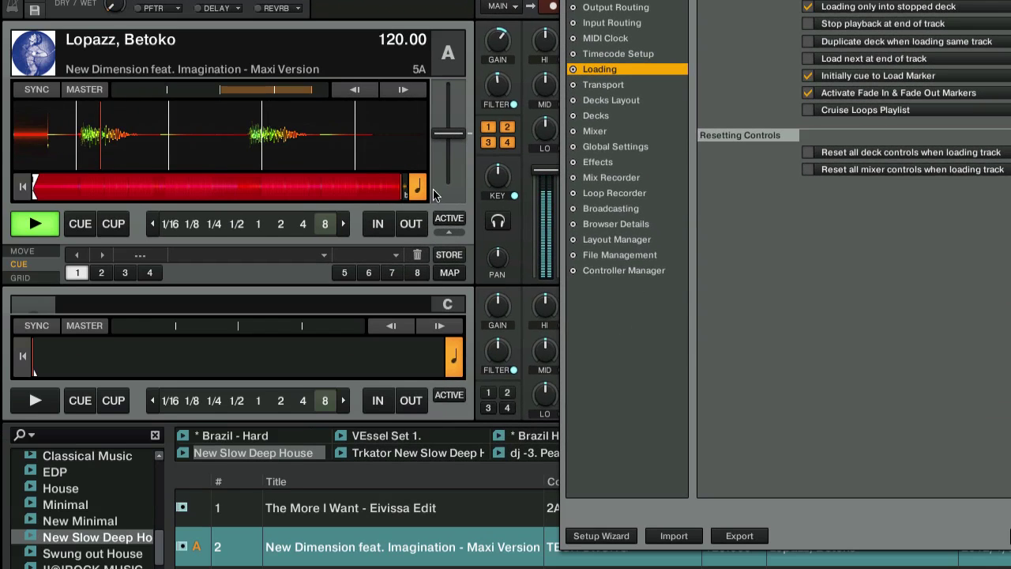
left_click(809, 25)
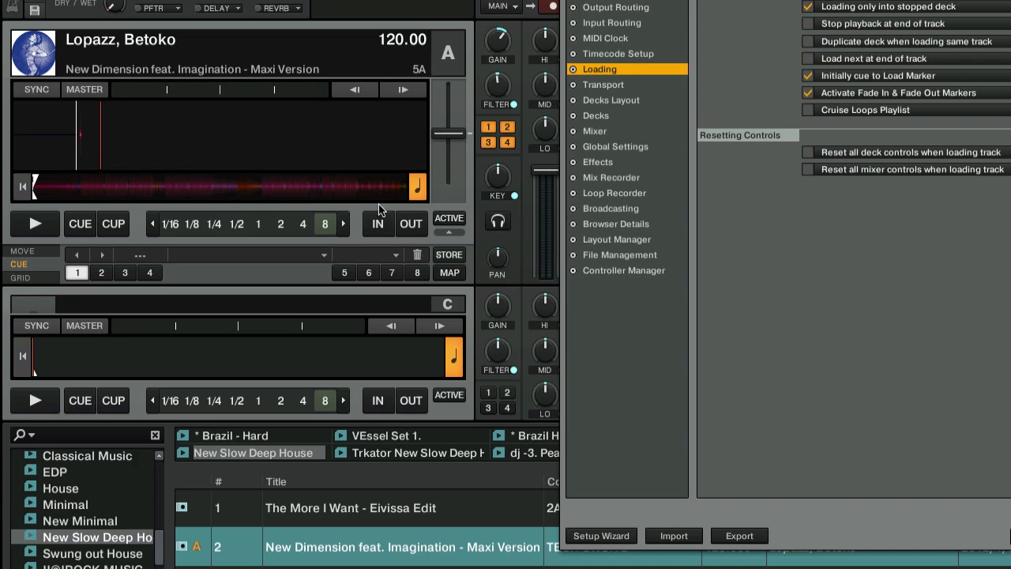
Step: Play deck A and use its Move controls to beatjump backward by 16 beats
left_click(33, 227)
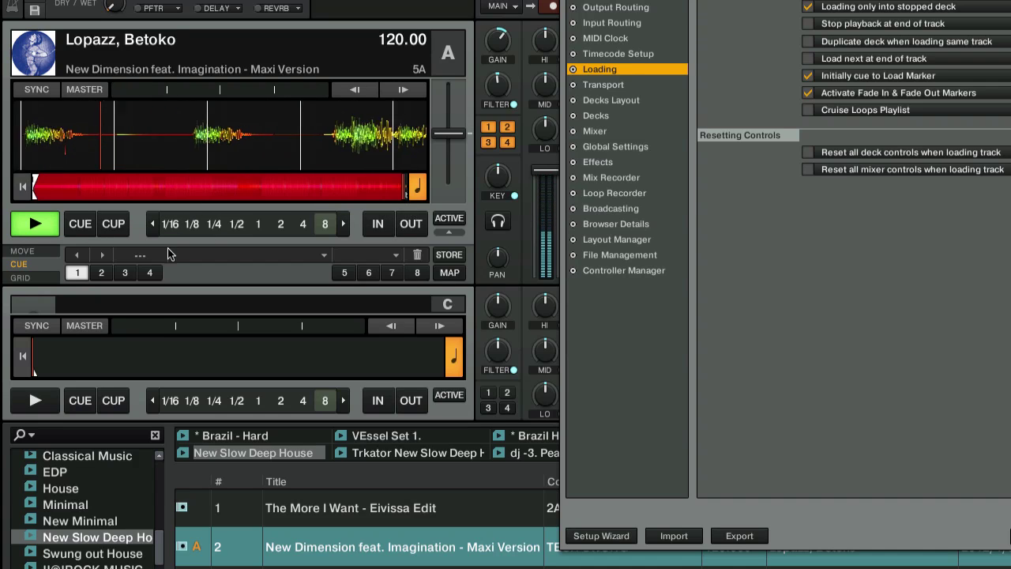
left_click(32, 251)
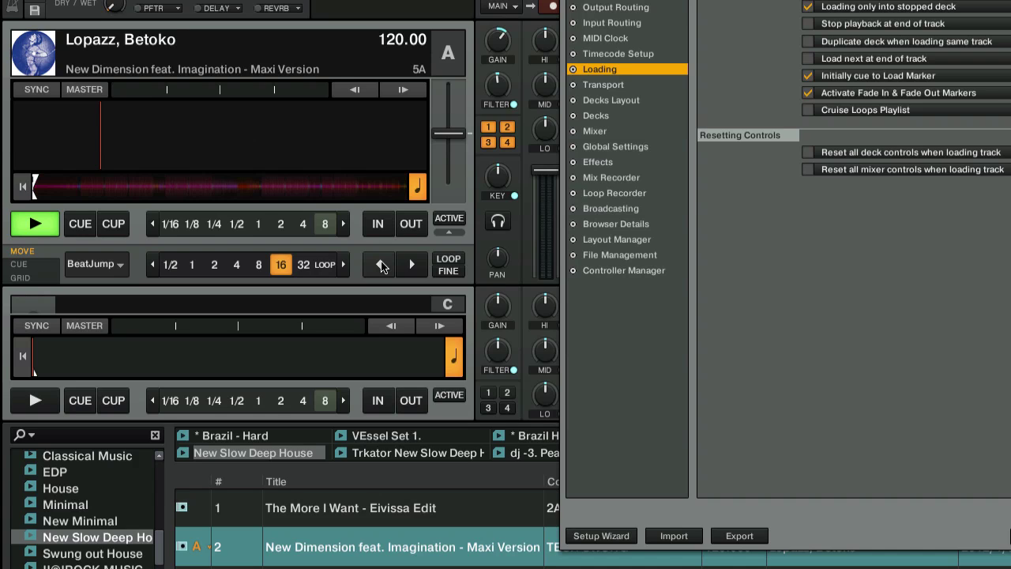
left_click(381, 266)
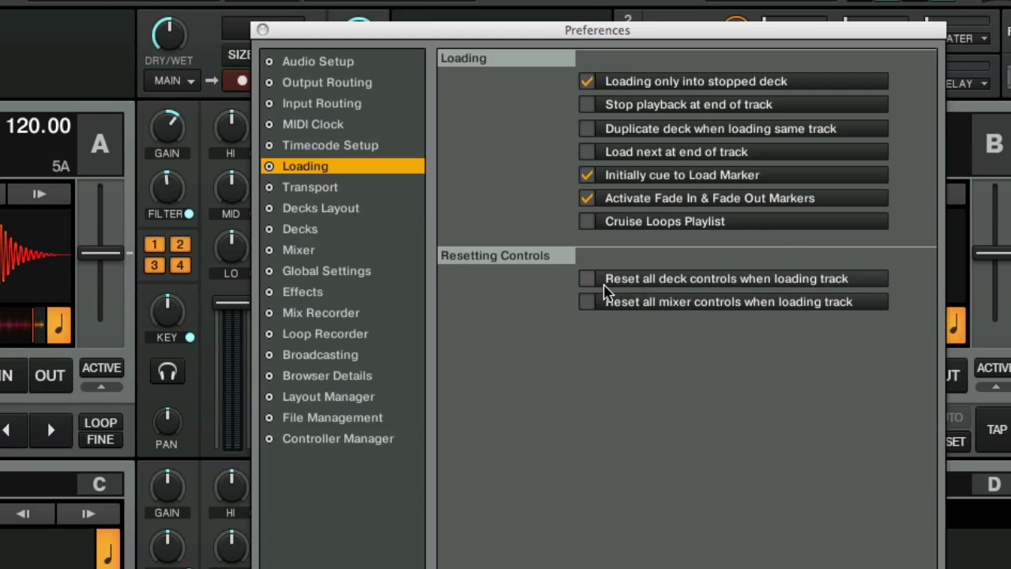
Step: Show the Transport preferences and switch Sync Mode to TempoSync and back to BeatSync
left_click(594, 289)
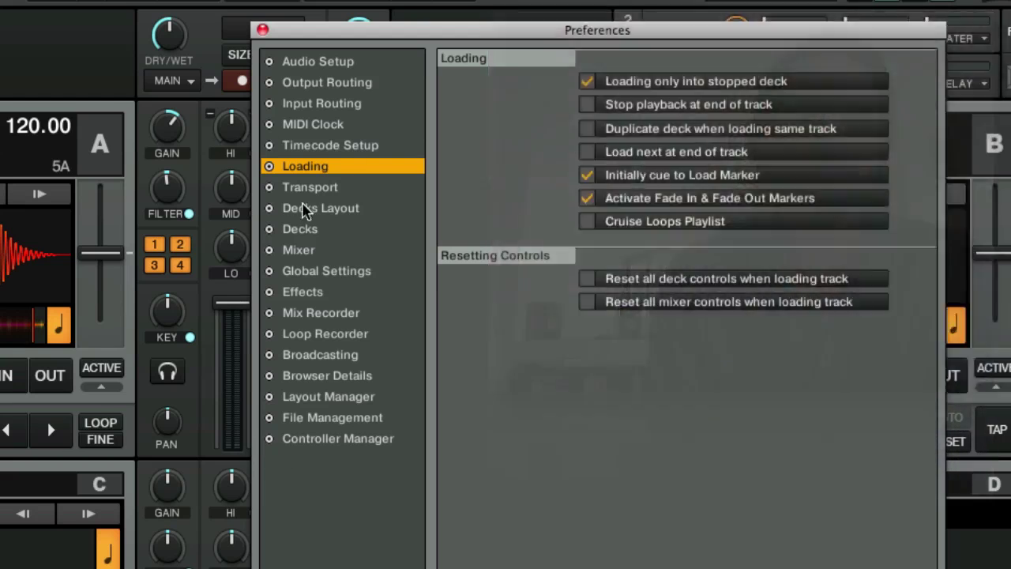
left_click(298, 207)
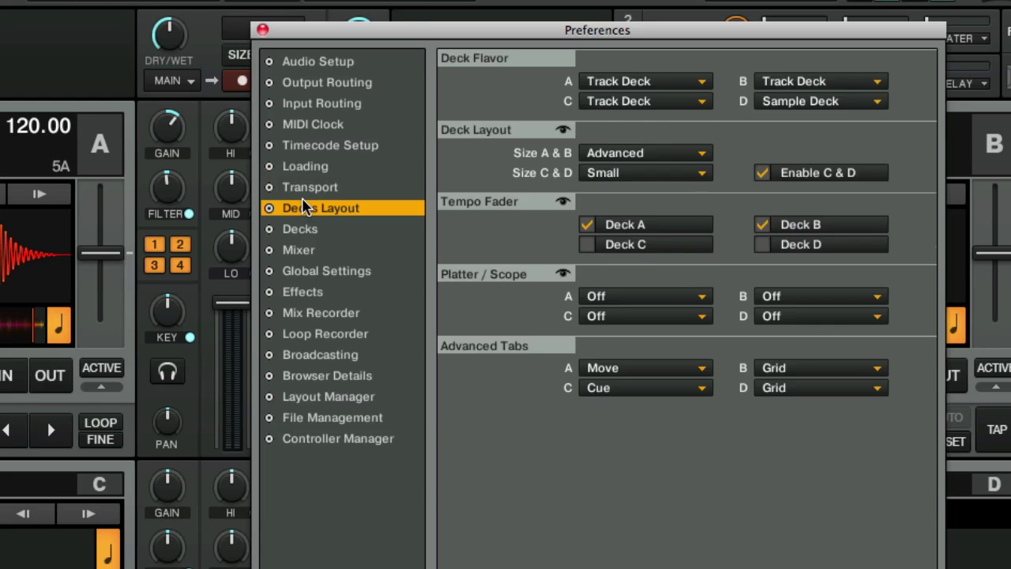
left_click(300, 192)
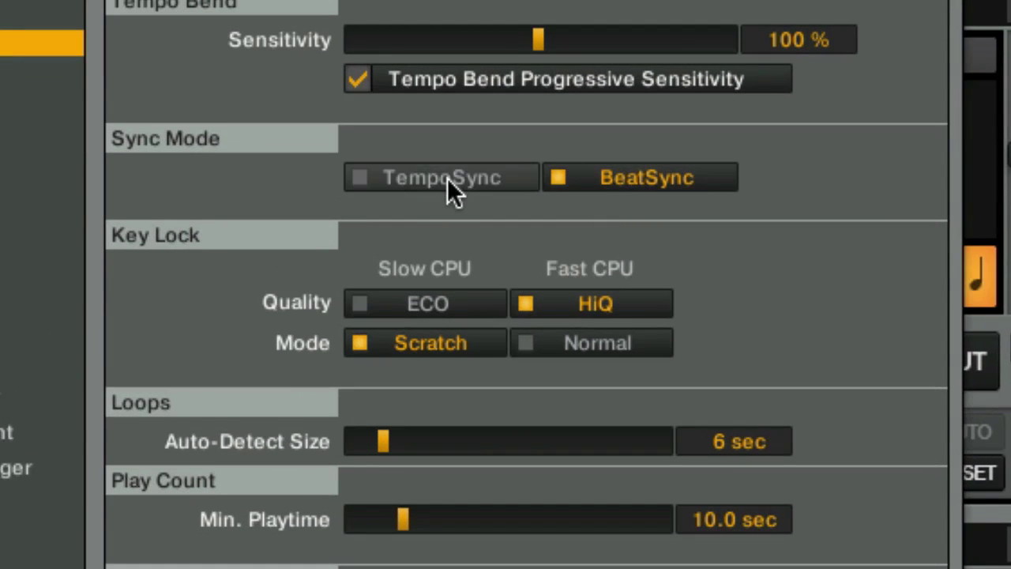
left_click(447, 177)
left_click(643, 182)
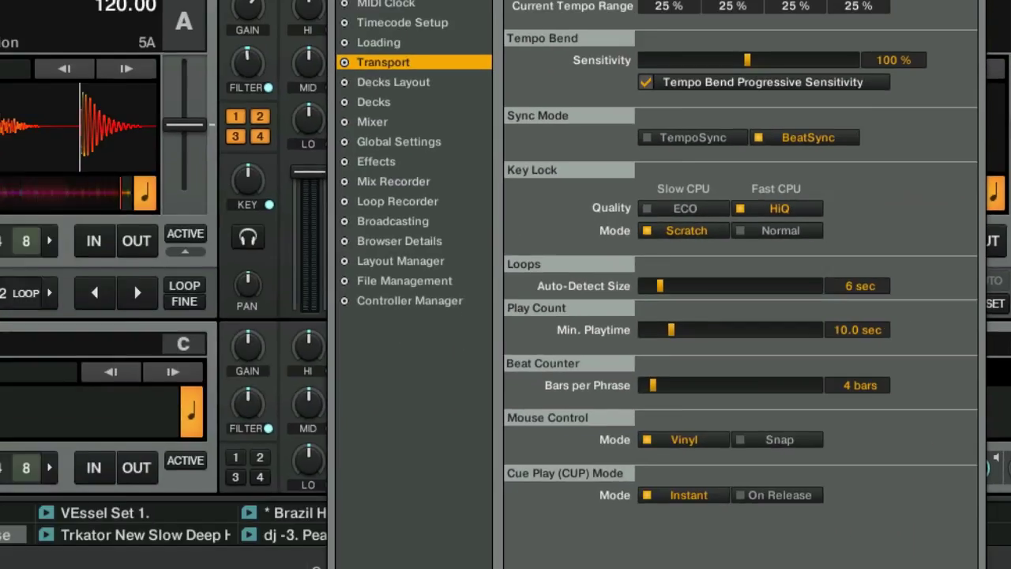
Step: Load "Mixotic 154 - Cuerpos Astrales" into deck B and play it in BeatSync mode while bending its tempo down
left_click_drag(470, 4, 598, 323)
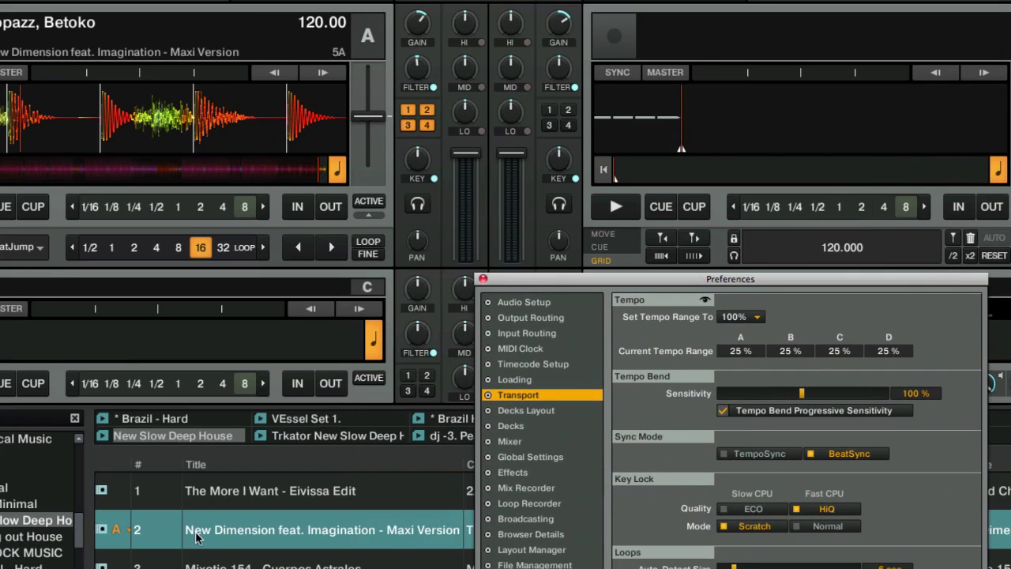
left_click_drag(227, 563, 643, 286)
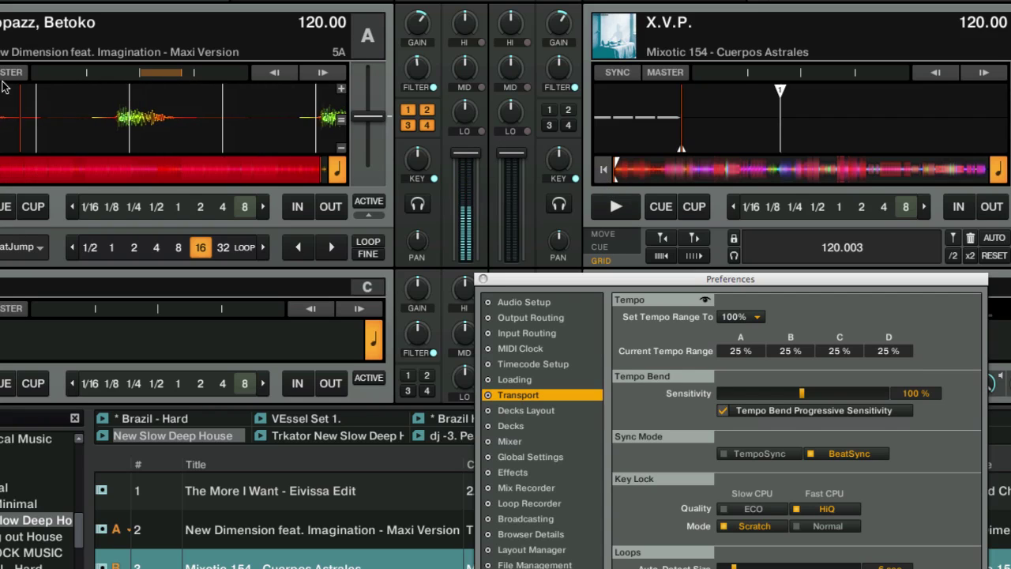
left_click(615, 209)
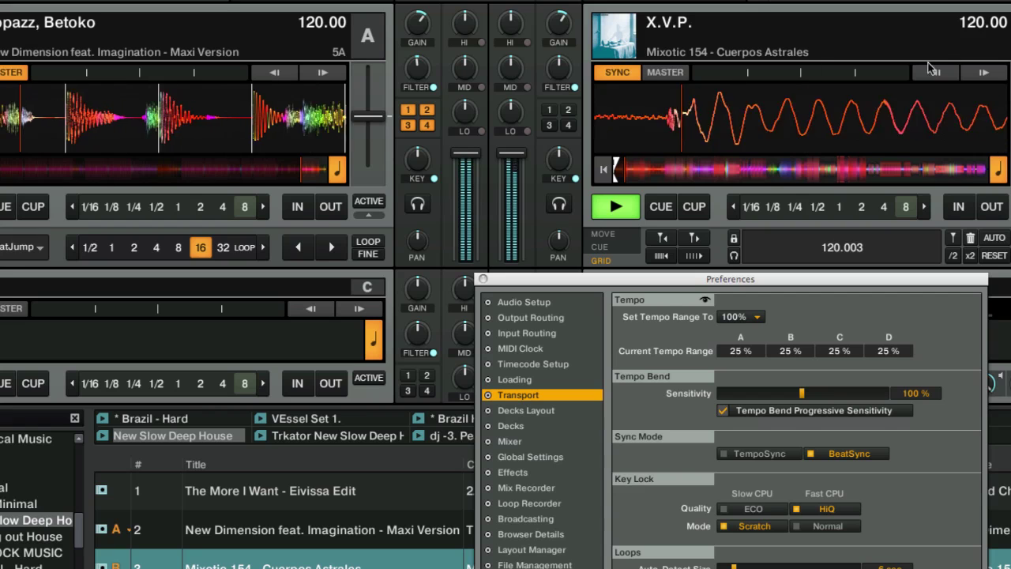
left_click_drag(926, 76, 931, 73)
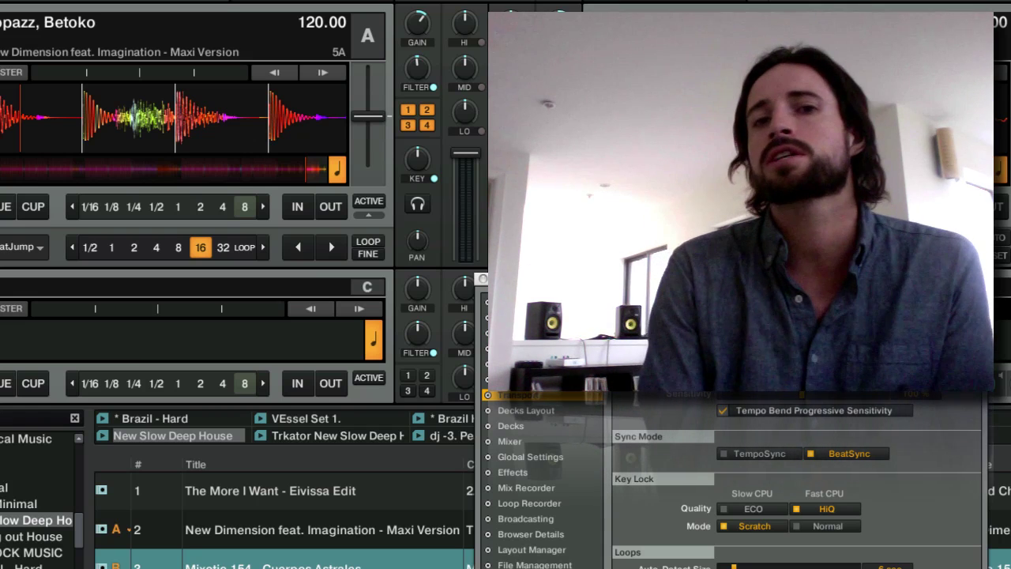
Step: Set Sync Mode to TempoSync and replay deck B, bending its tempo down to test manual nudging
left_click(755, 456)
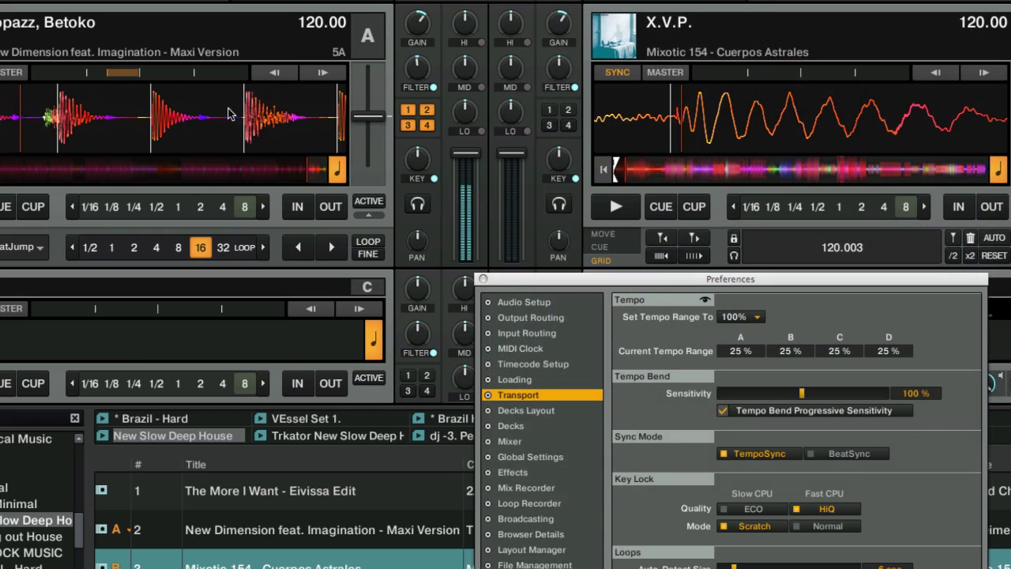
left_click(617, 206)
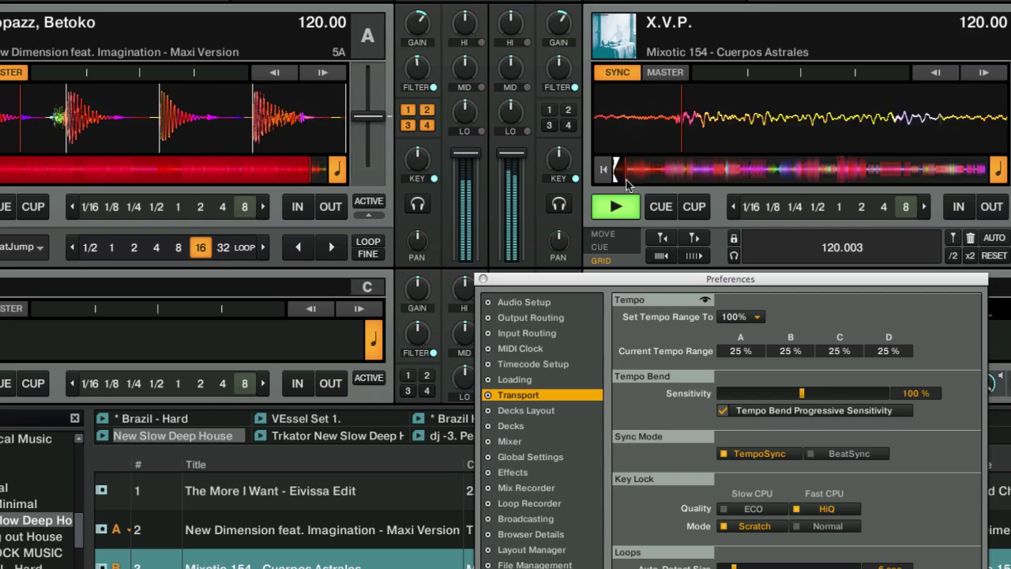
left_click(650, 207)
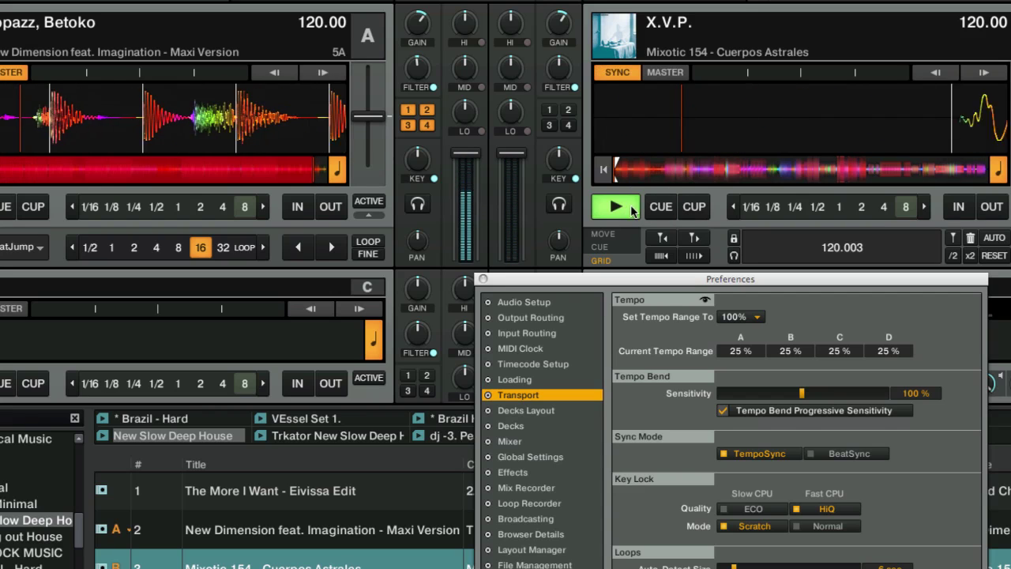
left_click(617, 207)
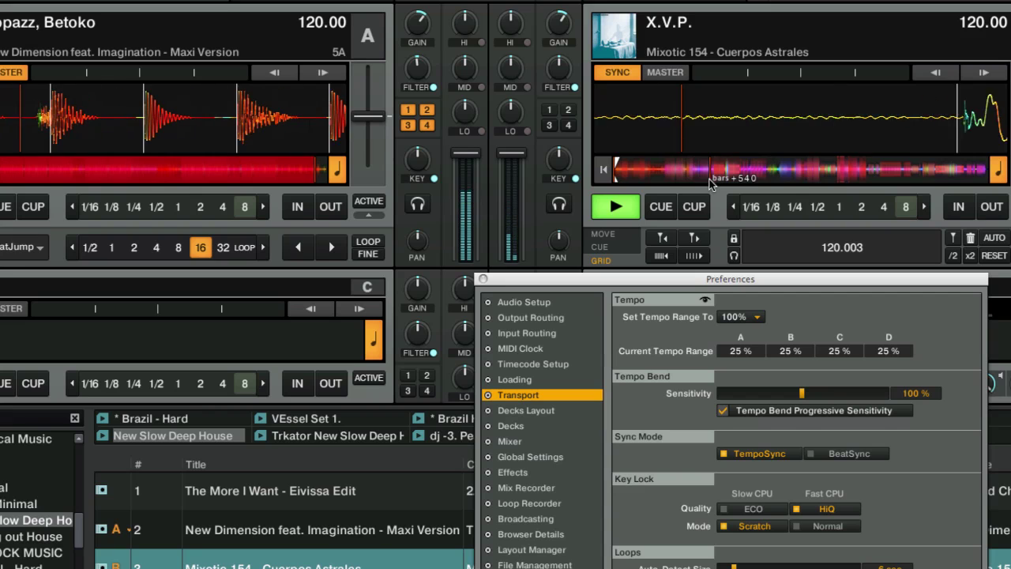
left_click(933, 73)
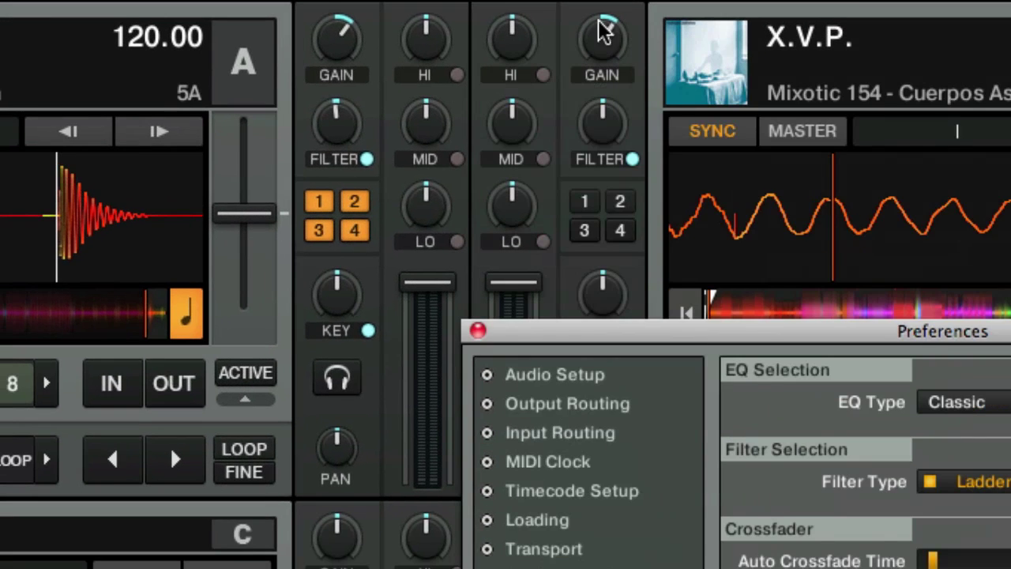
Step: Lower deck B's gain and reload its track to test the autogain setting
left_click(602, 31)
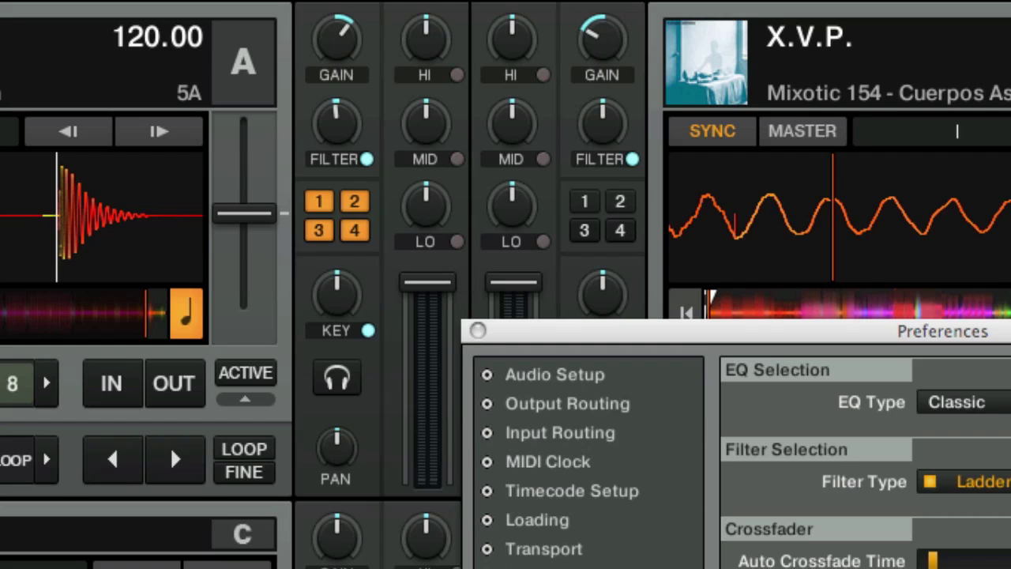
left_click_drag(812, 265, 843, 244)
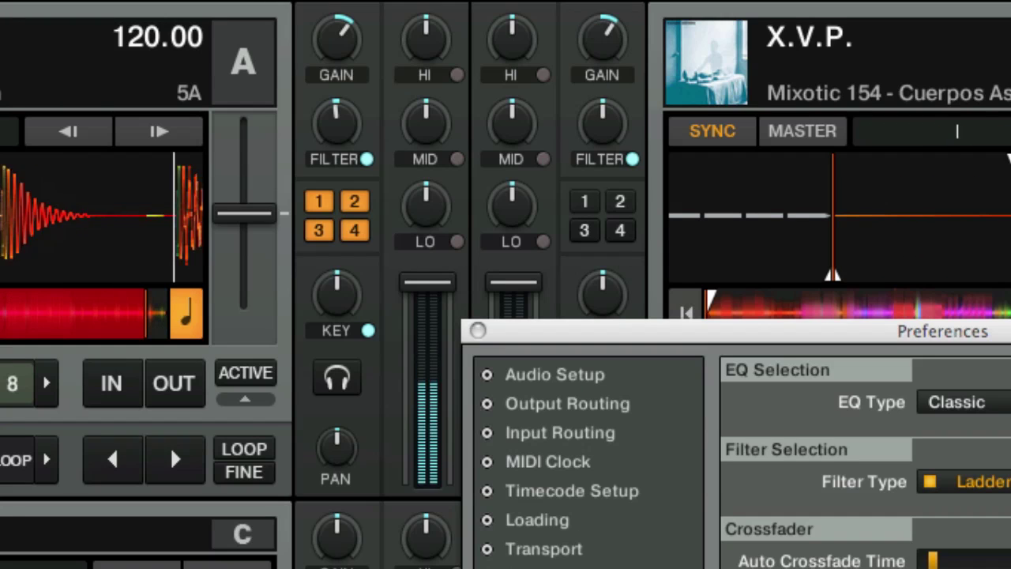
Step: Turn deck B's gain down again and reload its track to recheck the autogain behaviour
left_click_drag(1008, 157, 1008, 237)
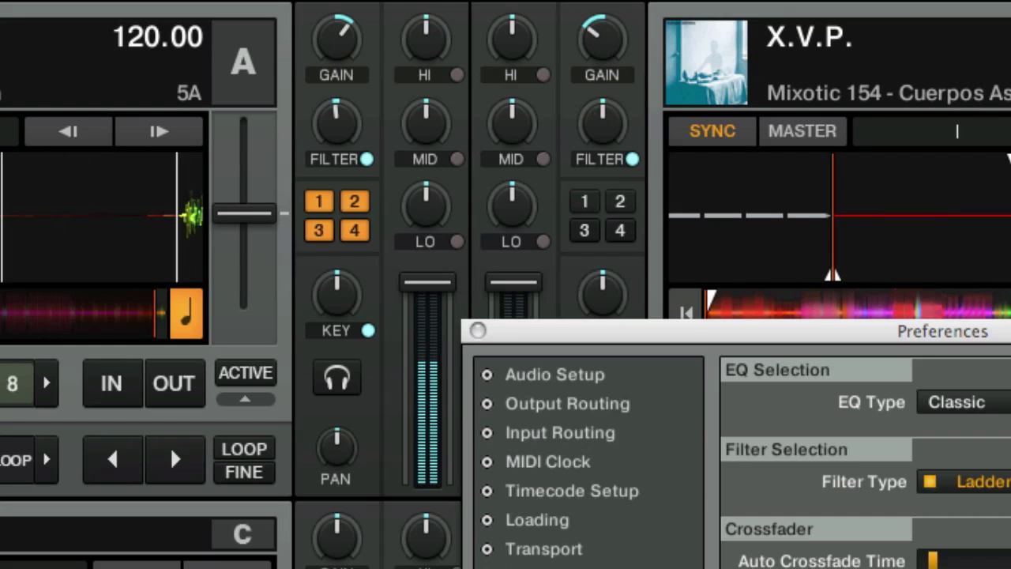
left_click_drag(1010, 206, 809, 219)
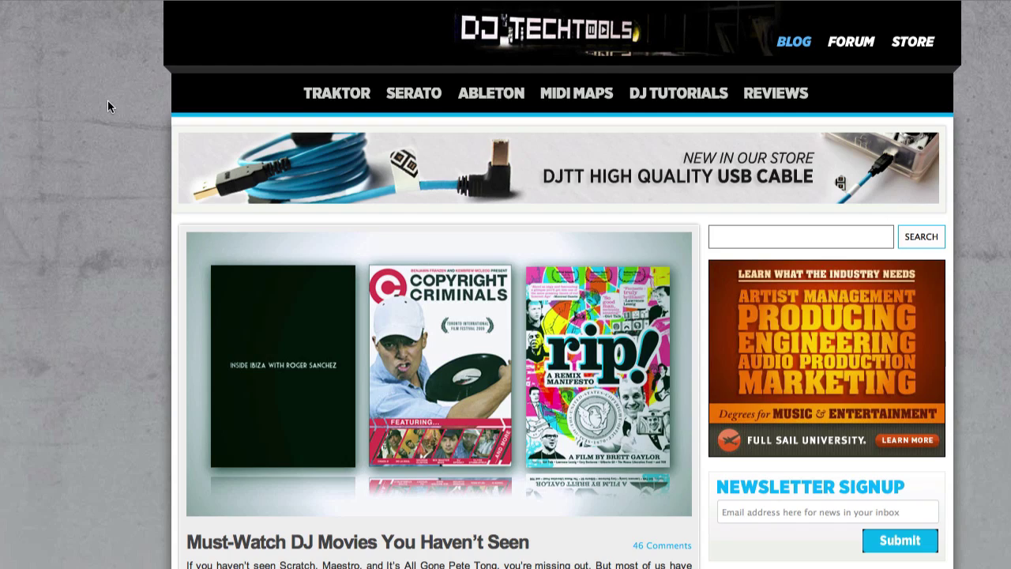
Step: Look through the latest articles on the DJ TechTools blog's front page in the web browser
scroll(107, 106, "down", 5)
scroll(109, 101, "down", 6)
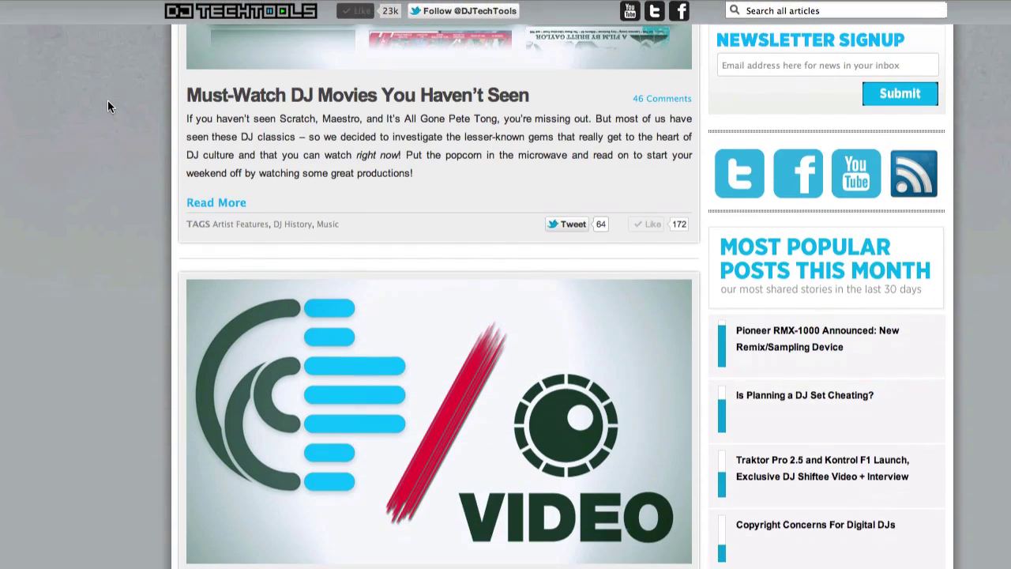
scroll(108, 99, "down", 5)
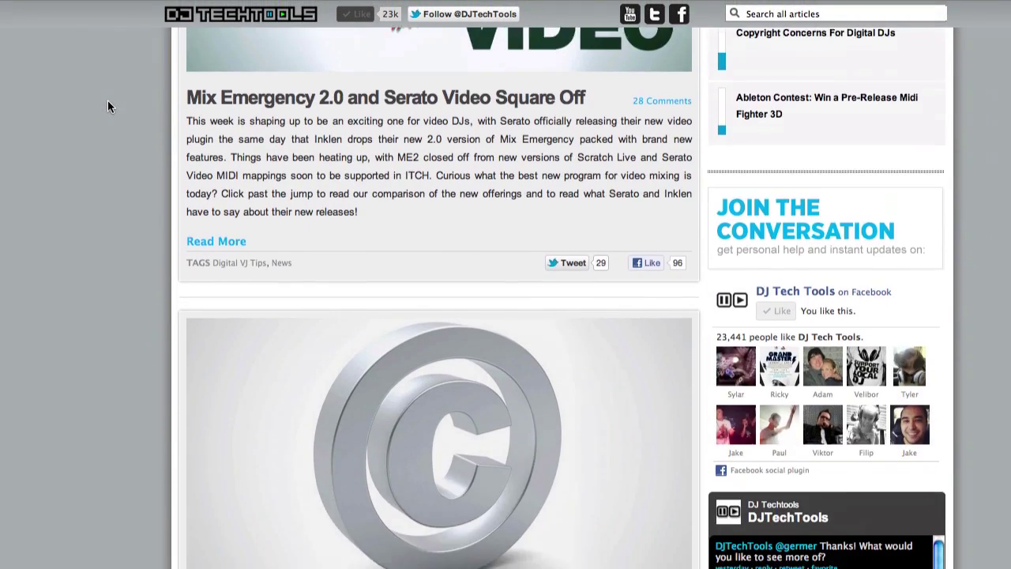
scroll(108, 99, "down", 5)
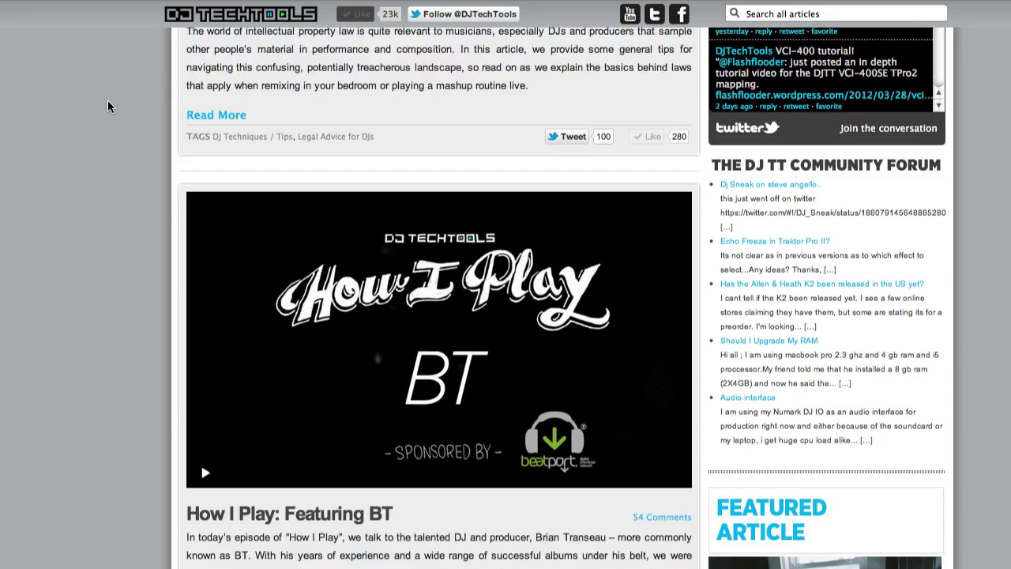
scroll(107, 100, "down", 1)
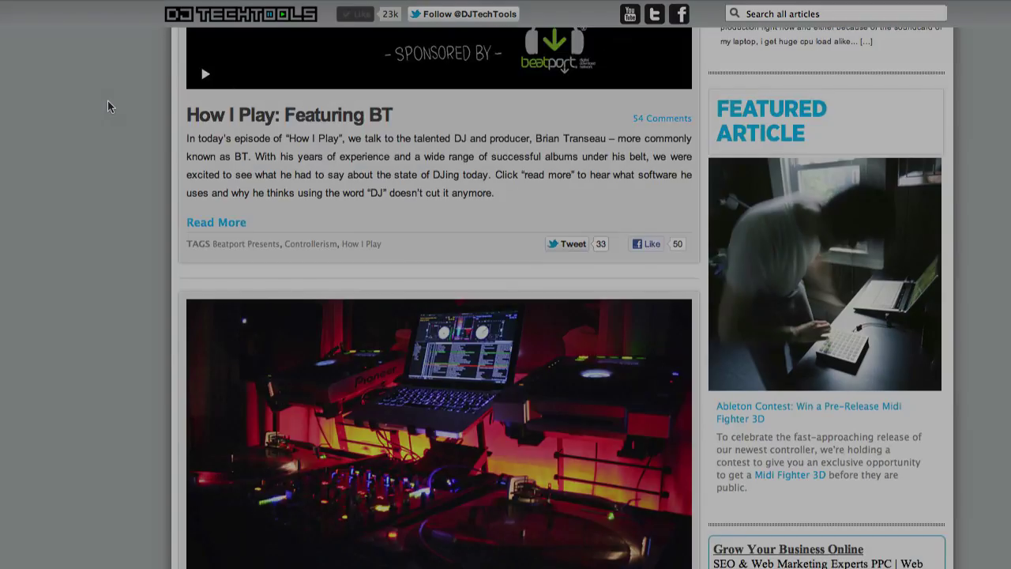